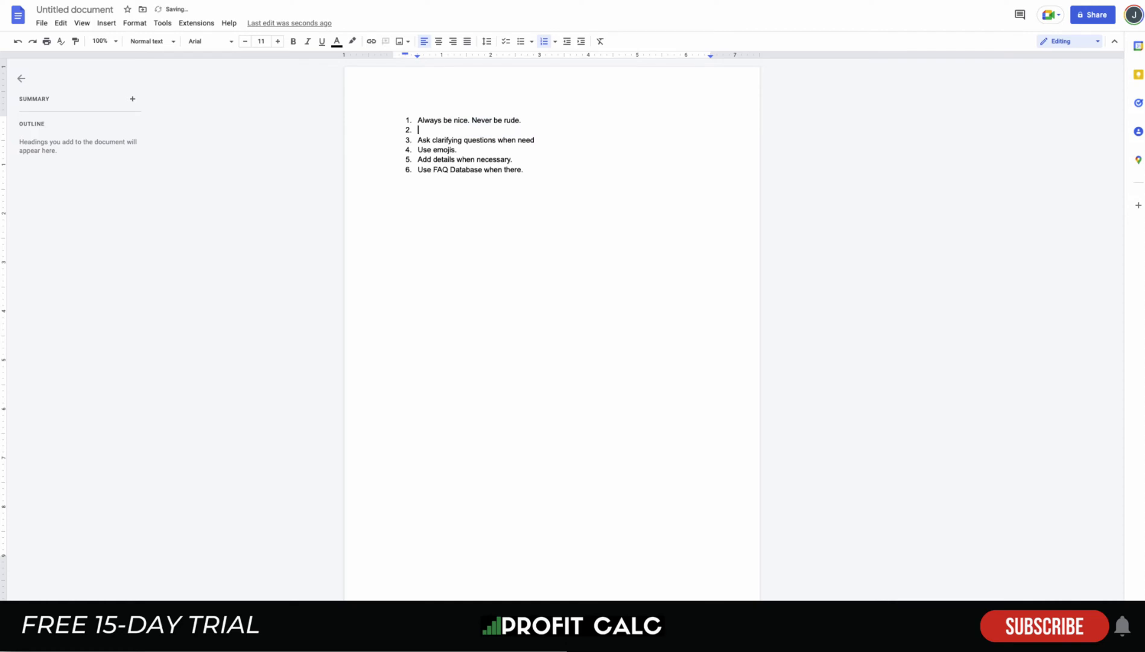
- Finish the 'Repeat purchases' sub-point under rule 1 and add 'Solid understanding go the problem.' under rule 2
{"action": "type", "text": "Repeat purchases"}
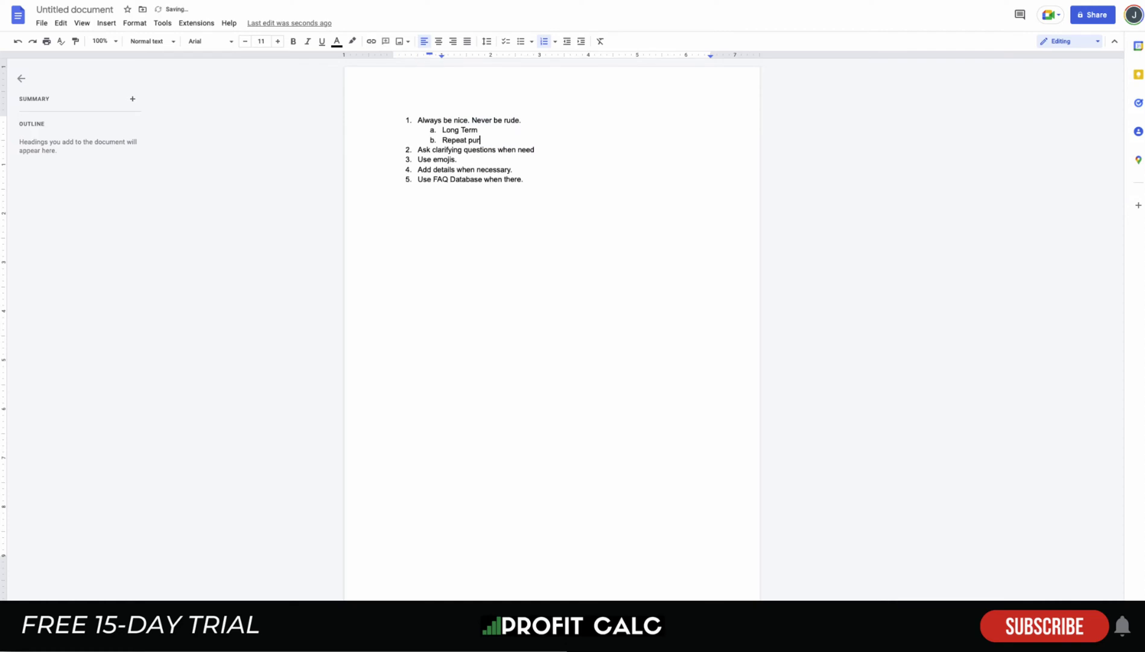
{"action": "left_click", "coordinate": [552, 145]}
{"action": "key", "text": "Return"}
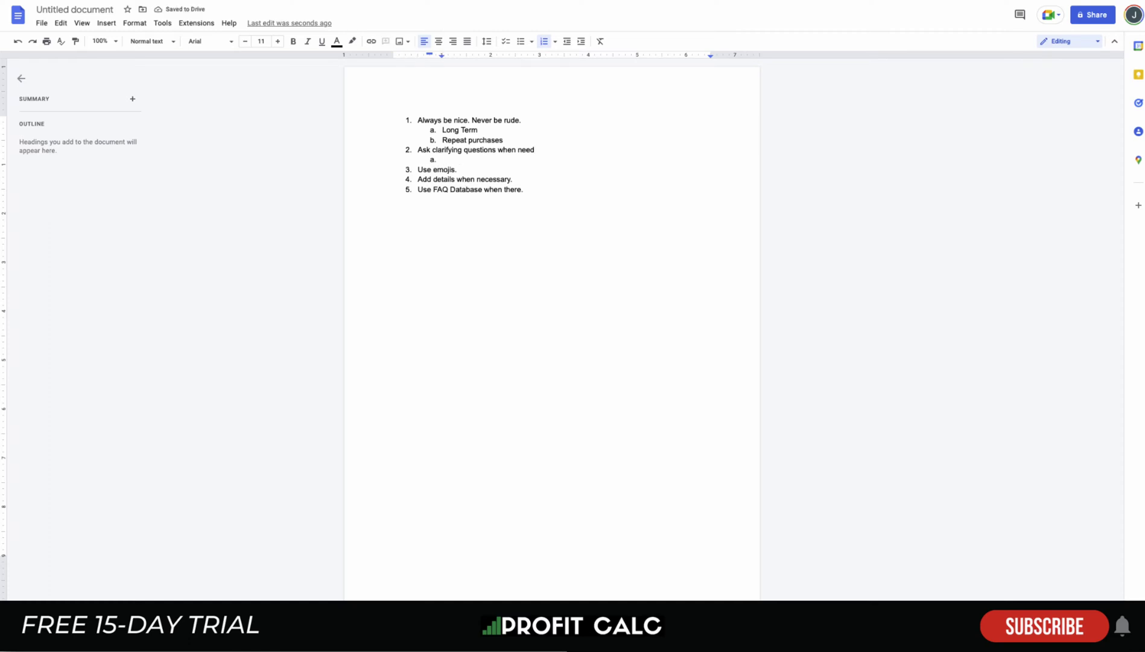
{"action": "left_click_drag", "start_coordinate": [430, 151], "coordinate": [537, 154]}
{"action": "left_click", "coordinate": [537, 153]}
{"action": "key", "text": "Down"}
{"action": "type", "text": "Solid understanding go the problem."}
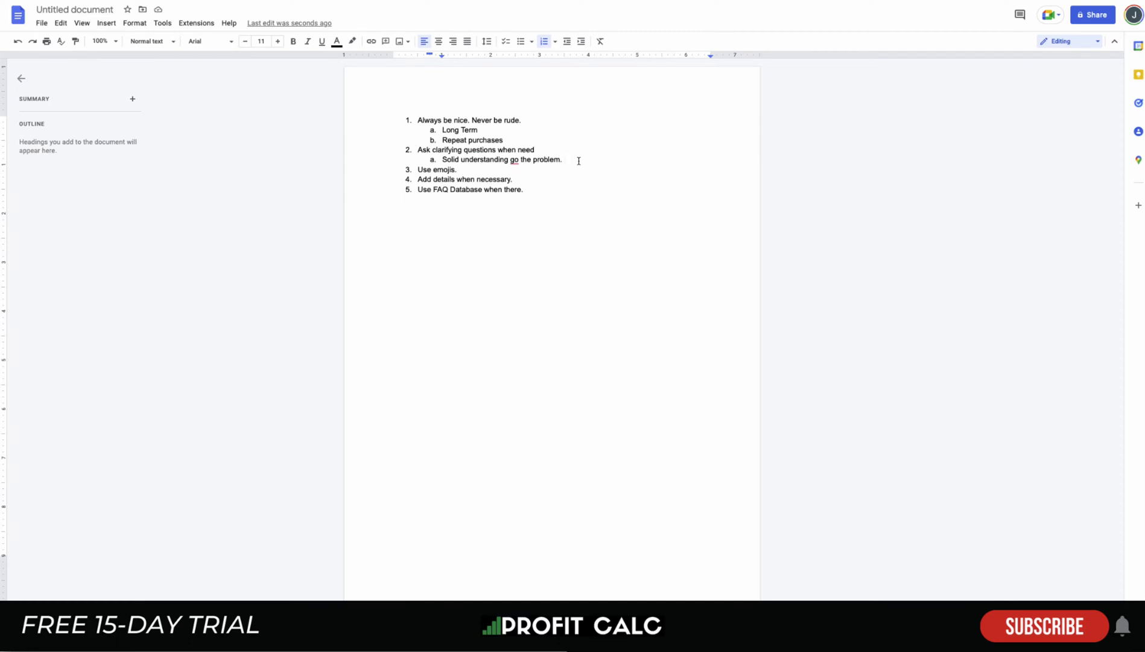
{"action": "left_click", "coordinate": [452, 168]}
{"action": "left_click_drag", "start_coordinate": [451, 168], "coordinate": [417, 169]}
{"action": "left_click", "coordinate": [504, 166]}
{"action": "left_click_drag", "start_coordinate": [495, 169], "coordinate": [438, 168]}
{"action": "left_click_drag", "start_coordinate": [437, 168], "coordinate": [514, 180]}
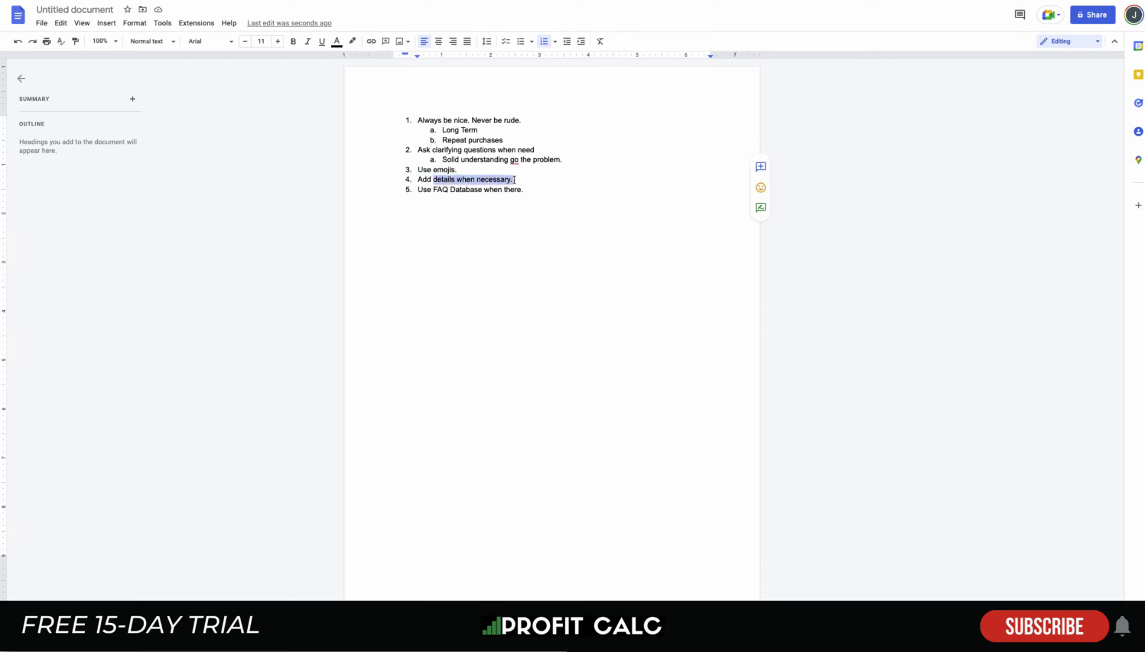
{"action": "left_click", "coordinate": [516, 179]}
{"action": "left_click_drag", "start_coordinate": [426, 179], "coordinate": [502, 180]}
{"action": "left_click", "coordinate": [558, 180]}
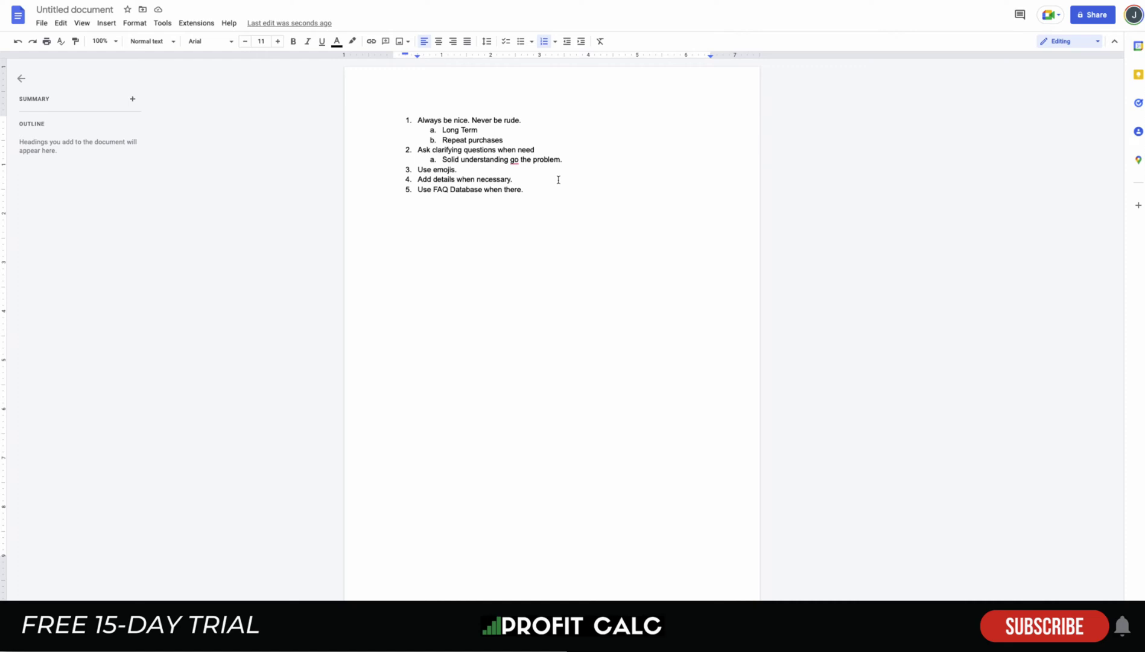
{"action": "left_click_drag", "start_coordinate": [525, 189], "coordinate": [430, 193]}
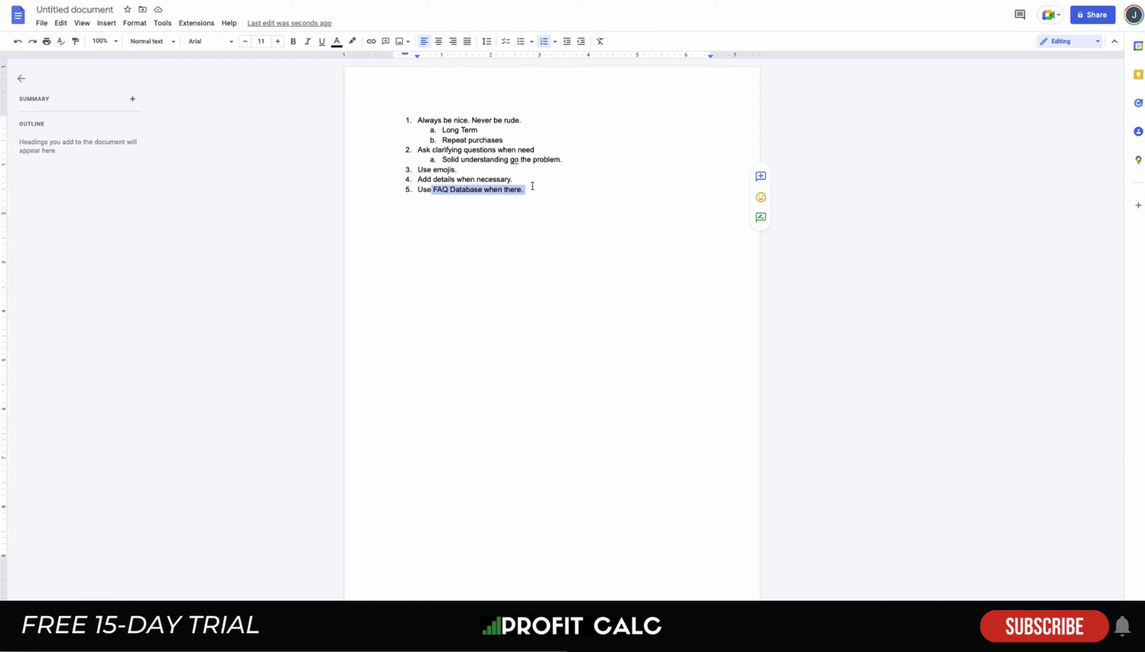
{"action": "left_click_drag", "start_coordinate": [532, 187], "coordinate": [464, 183]}
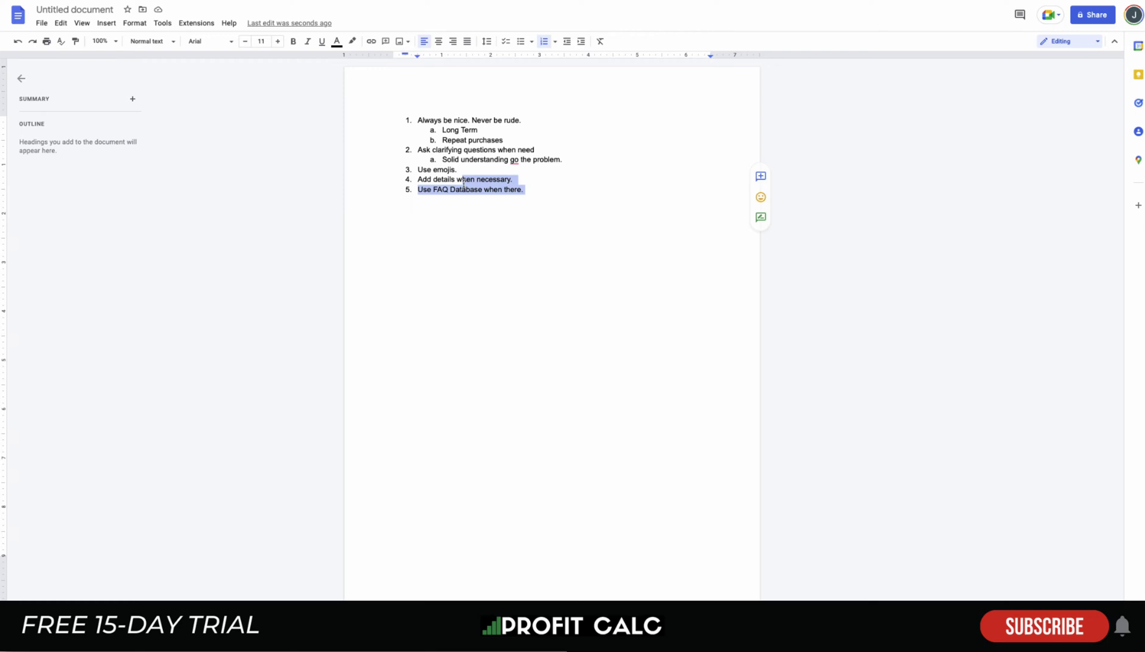
{"action": "left_click", "coordinate": [394, 197]}
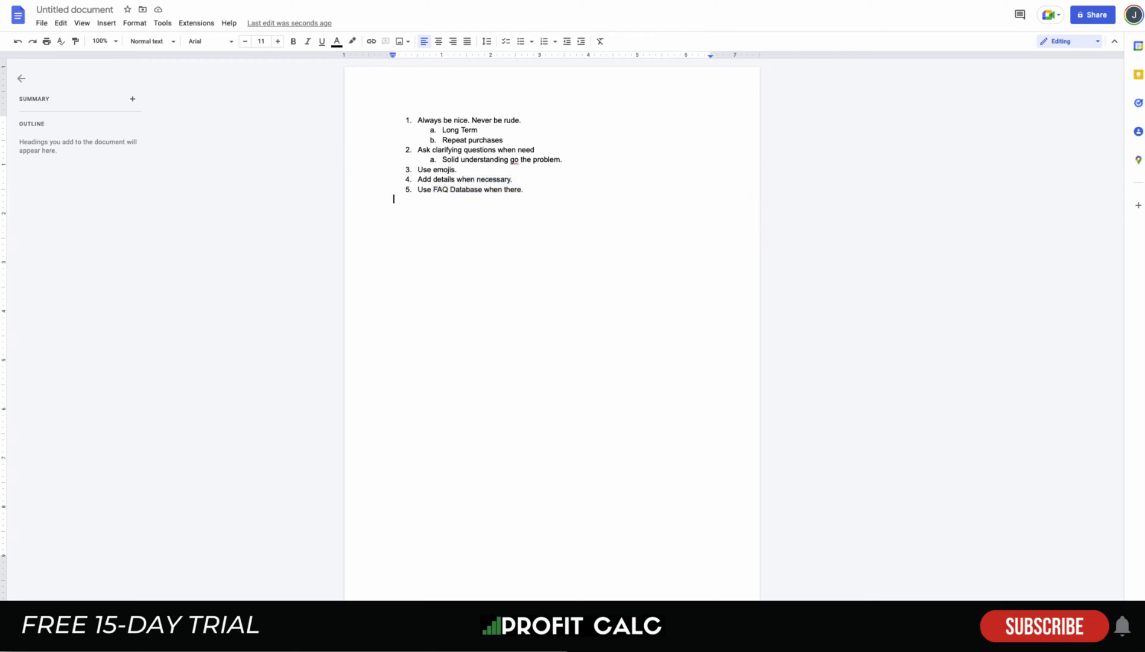
- Paste the reply email template below the list and change the greeting to 'Hi there'
{"action": "key", "text": "Return"}
{"action": "type", "text": "Hi [name],  [Your Name] here from [Your company] :)  [Address problem].  Let me know if that makes sense!  Thanks,  [Your Name], [Company]"}
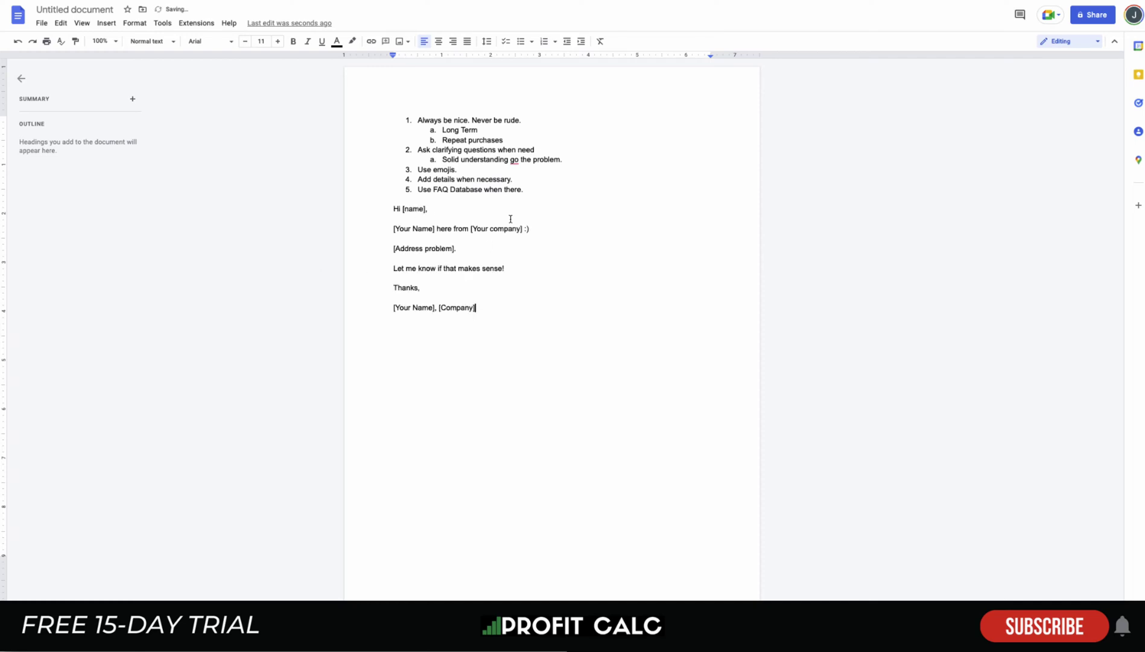
{"action": "left_click_drag", "start_coordinate": [378, 210], "coordinate": [438, 210]}
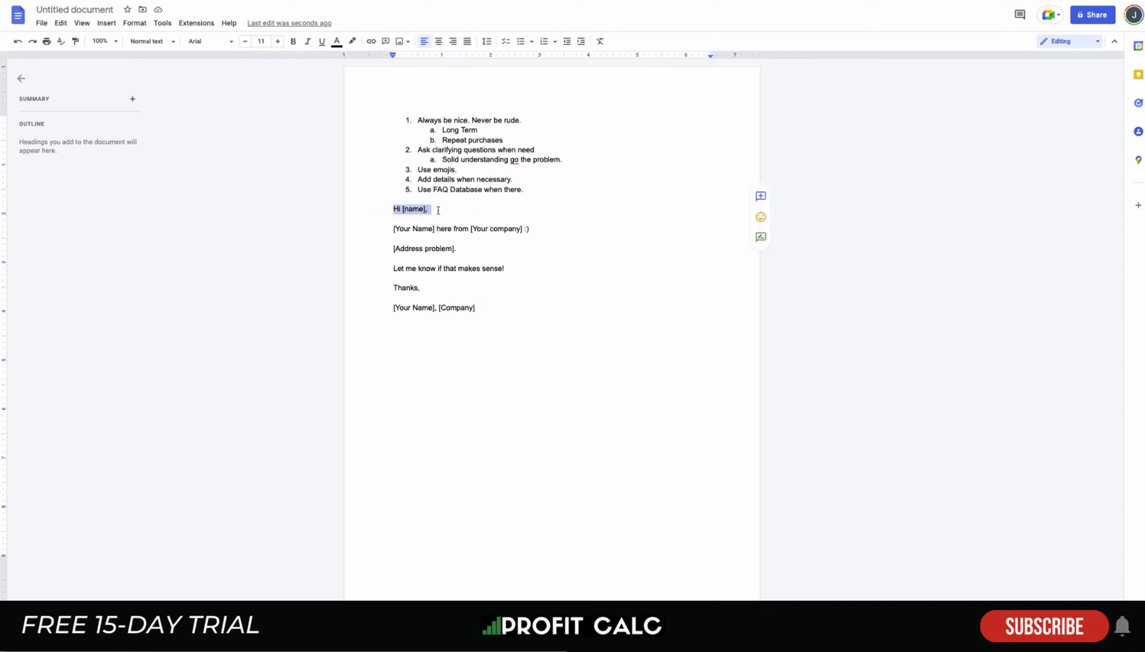
{"action": "left_click", "coordinate": [438, 210]}
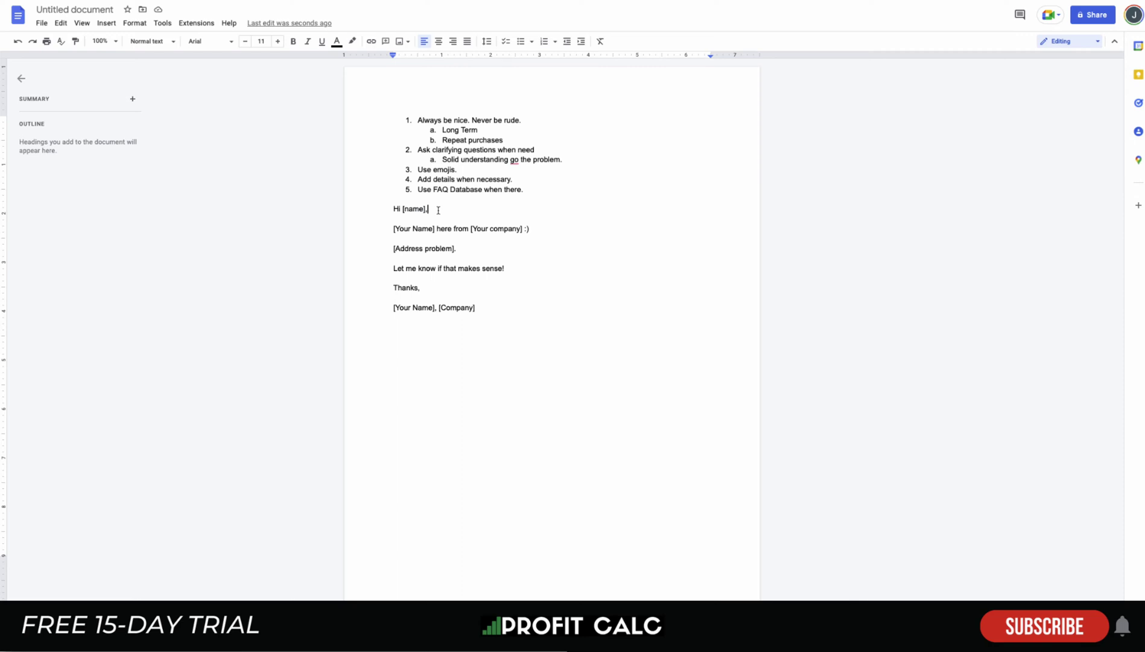
{"action": "key", "text": "BackSpace"}
{"action": "type", "text": "there"}
{"action": "double_click", "coordinate": [414, 209]}
{"action": "key", "text": "BackSpace"}
- Replace the [Your Name] placeholder with the sender's name and [Your company] with 'Shopify Masterclass'
{"action": "left_click", "coordinate": [405, 228]}
{"action": "key", "text": "shift+Right"}
{"action": "key", "text": "shift+Right"}
{"action": "key", "text": "shift+Right"}
{"action": "key", "text": "shift+Right"}
{"action": "key", "text": "shift+Right"}
{"action": "key", "text": "shift+Right"}
{"action": "key", "text": "shift+Right"}
{"action": "key", "text": "shift+Right"}
{"action": "key", "text": "shift+Right"}
{"action": "key", "text": "shift+Right"}
{"action": "key", "text": "shift+Right"}
{"action": "type", "text": "Jamie"}
{"action": "left_click", "coordinate": [501, 228]}
{"action": "key", "text": "shift+Left"}
{"action": "key", "text": "shift+Left"}
{"action": "key", "text": "shift+Left"}
{"action": "key", "text": "shift+Left"}
{"action": "key", "text": "shift+Left"}
{"action": "key", "text": "shift+Left"}
{"action": "key", "text": "shift+Left"}
{"action": "key", "text": "shift+Left"}
{"action": "key", "text": "shift+Left"}
{"action": "key", "text": "shift+Left"}
{"action": "key", "text": "shift+Left"}
{"action": "key", "text": "shift+Left"}
{"action": "key", "text": "shift+Left"}
{"action": "key", "text": "shift+Left"}
{"action": "type", "text": "Shopify Masterclass"}
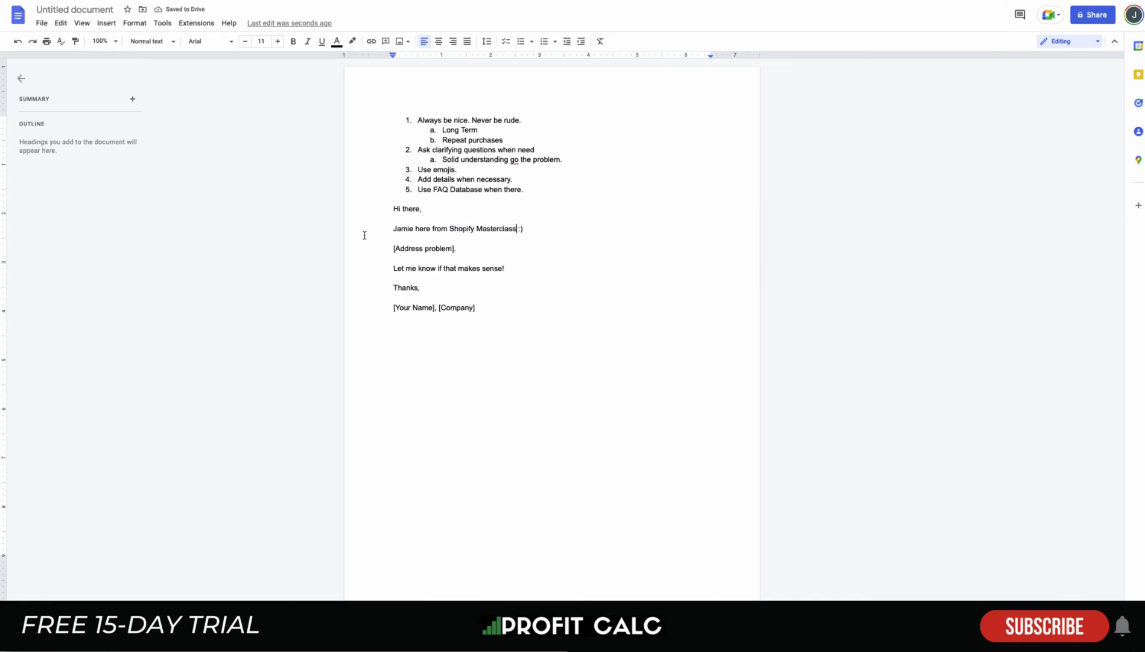
{"action": "mouse_move", "coordinate": [386, 232]}
{"action": "left_mouse_down"}
{"action": "mouse_move", "coordinate": [496, 232]}
{"action": "mouse_move", "coordinate": [370, 248]}
{"action": "left_mouse_up"}
{"action": "left_click", "coordinate": [497, 239]}
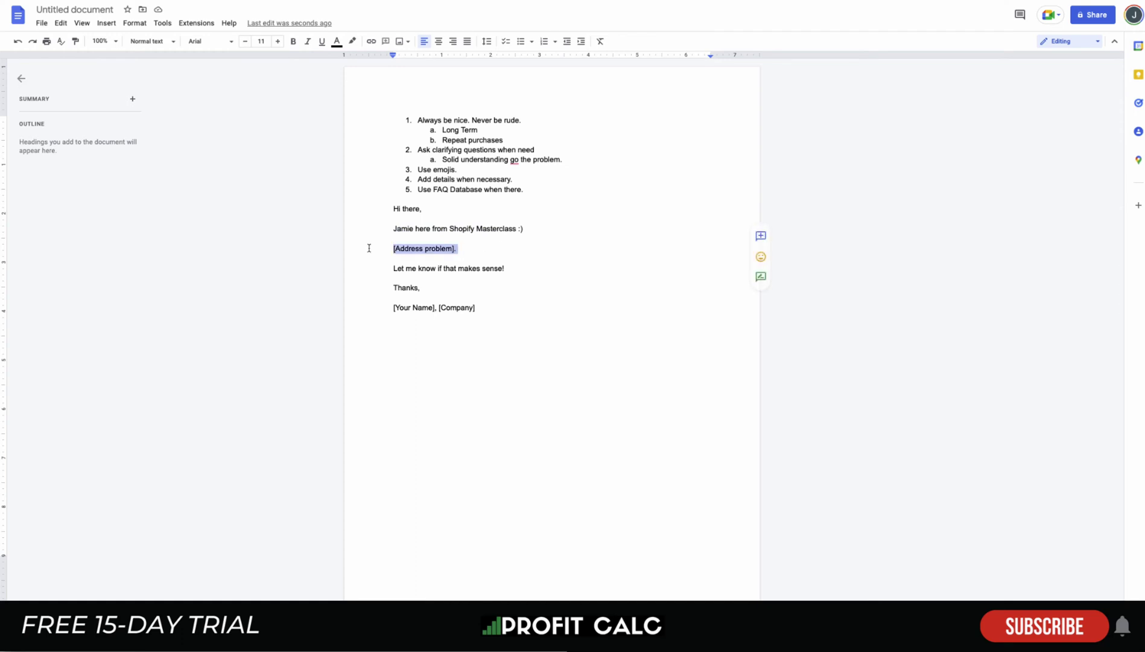
{"action": "left_click_drag", "start_coordinate": [404, 248], "coordinate": [452, 248]}
{"action": "left_click_drag", "start_coordinate": [483, 244], "coordinate": [437, 237]}
{"action": "triple_click", "coordinate": [382, 252]}
{"action": "key", "text": "Right"}
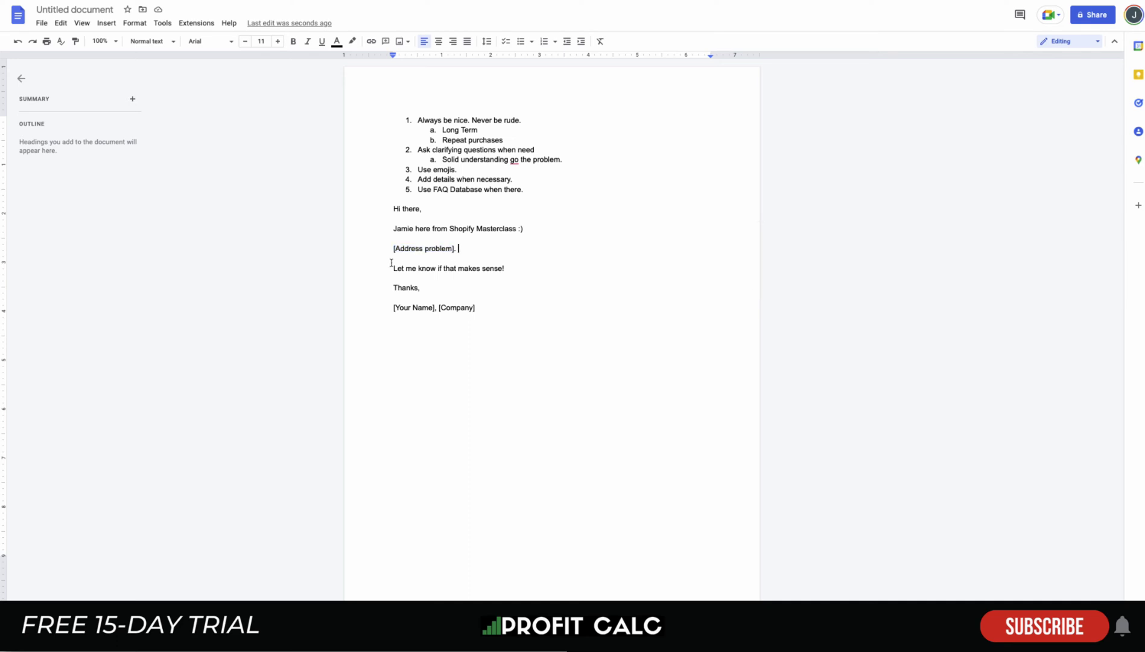
- Add dash bullets 'Restate in the problem.' and 'Answer the question' under [Address problem]
{"action": "key", "text": "Return"}
{"action": "type", "text": "- "}
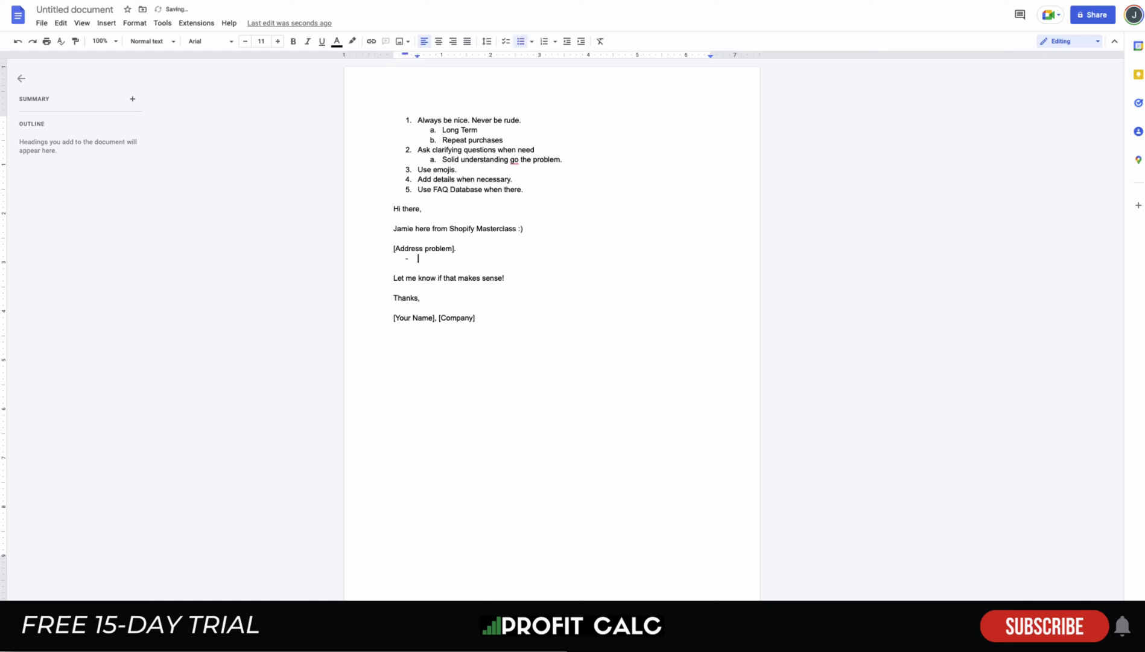
{"action": "type", "text": "Restate in the problem."}
{"action": "key", "text": "Return"}
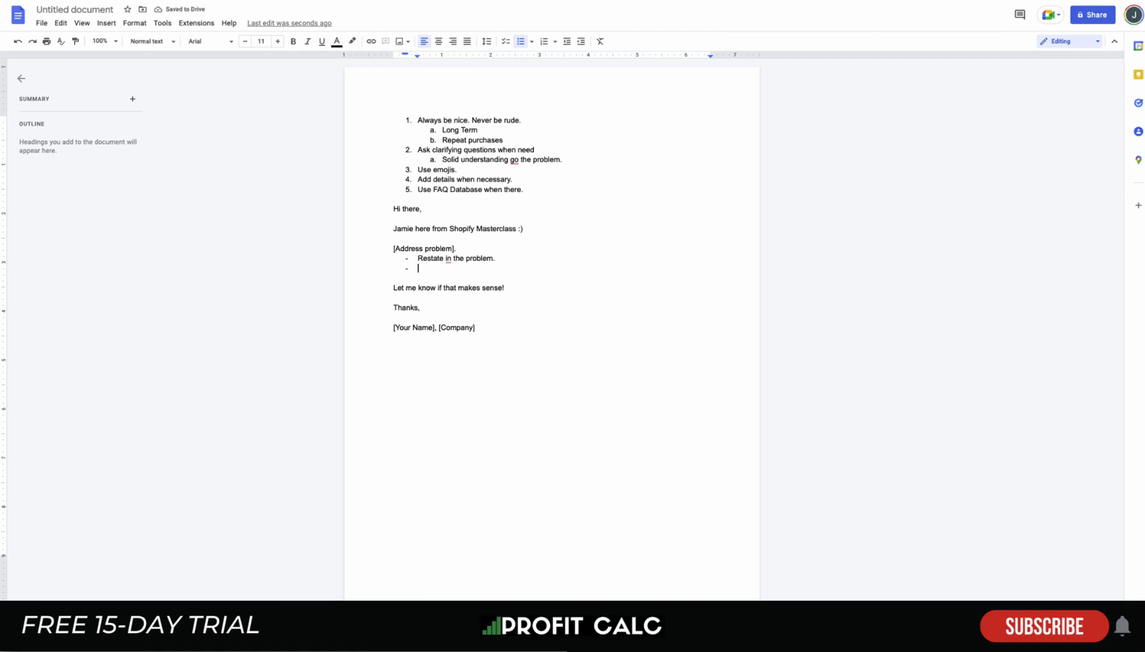
{"action": "type", "text": "Answer the question"}
- Add 'Founder,' after [Your Name], in the email signature
{"action": "left_click_drag", "start_coordinate": [504, 287], "coordinate": [415, 285]}
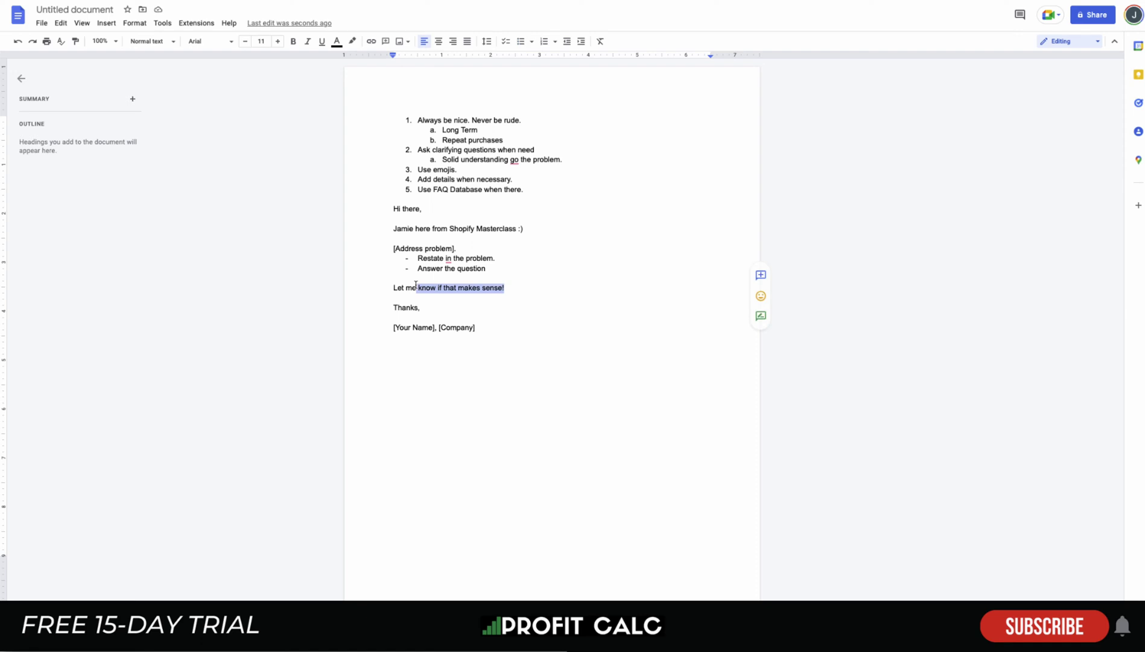
{"action": "left_click_drag", "start_coordinate": [394, 288], "coordinate": [506, 288]}
{"action": "left_click", "coordinate": [496, 296]}
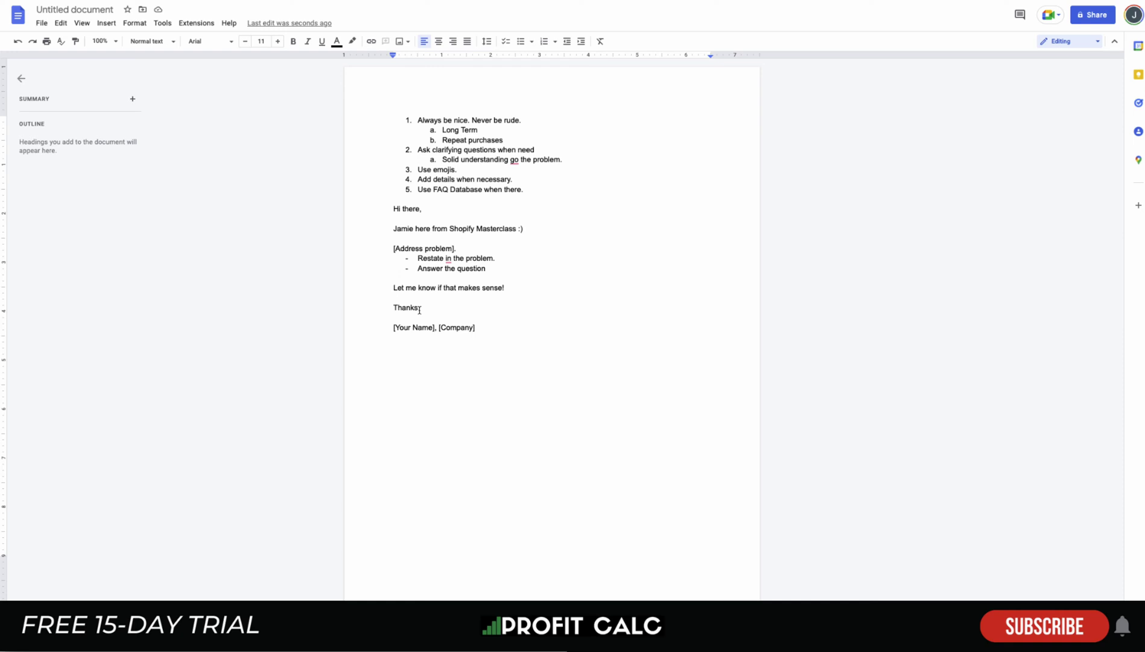
{"action": "left_click_drag", "start_coordinate": [394, 327], "coordinate": [413, 327]}
{"action": "left_click", "coordinate": [436, 327]}
{"action": "type", "text": "Founder,"}
{"action": "left_click_drag", "start_coordinate": [507, 328], "coordinate": [469, 322]}
{"action": "left_click", "coordinate": [464, 314]}
{"action": "mouse_move", "coordinate": [464, 314]}
{"action": "left_mouse_down"}
{"action": "mouse_move", "coordinate": [516, 329]}
{"action": "mouse_move", "coordinate": [435, 351]}
{"action": "mouse_move", "coordinate": [486, 369]}
{"action": "left_mouse_up"}
{"action": "left_click", "coordinate": [513, 328]}
{"action": "key", "text": "Return"}
{"action": "key", "text": "Return"}
{"action": "key", "text": "Return"}
{"action": "left_click_drag", "start_coordinate": [393, 208], "coordinate": [560, 330]}
{"action": "left_click", "coordinate": [560, 330]}
{"action": "left_click", "coordinate": [545, 326]}
{"action": "left_click_drag", "start_coordinate": [446, 202], "coordinate": [525, 308]}
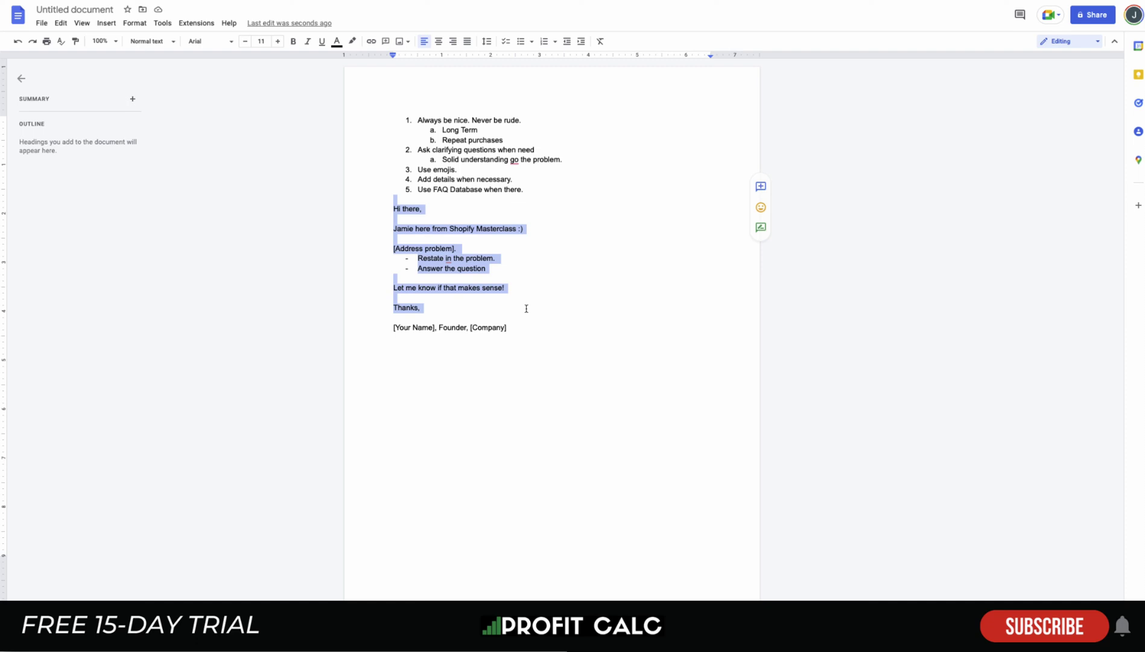
{"action": "left_click", "coordinate": [528, 268]}
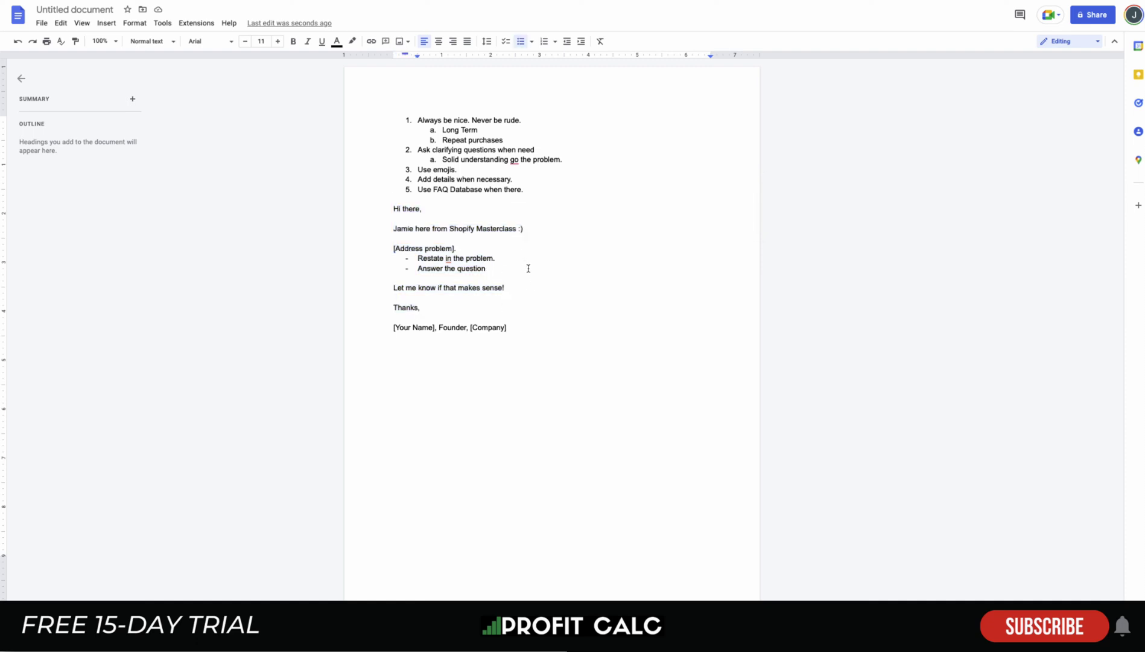